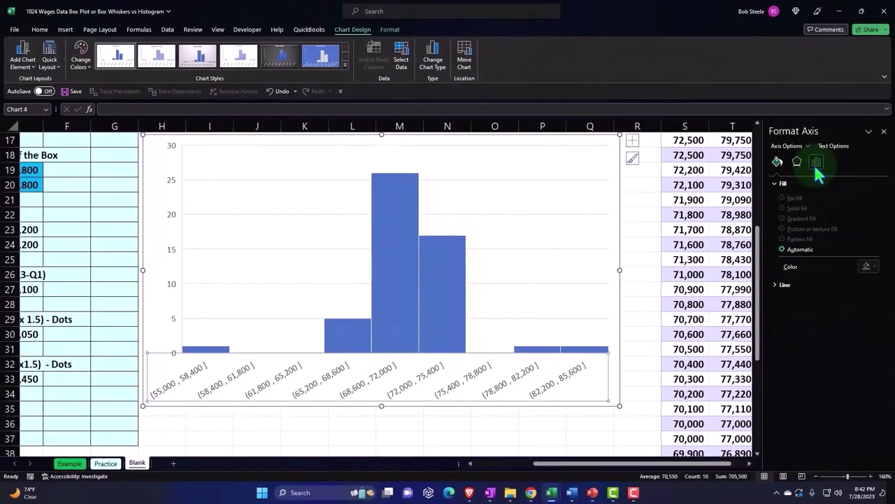
Switch the horizontal axis to Bin width and replace 3400 with 2000.
left_click(816, 162)
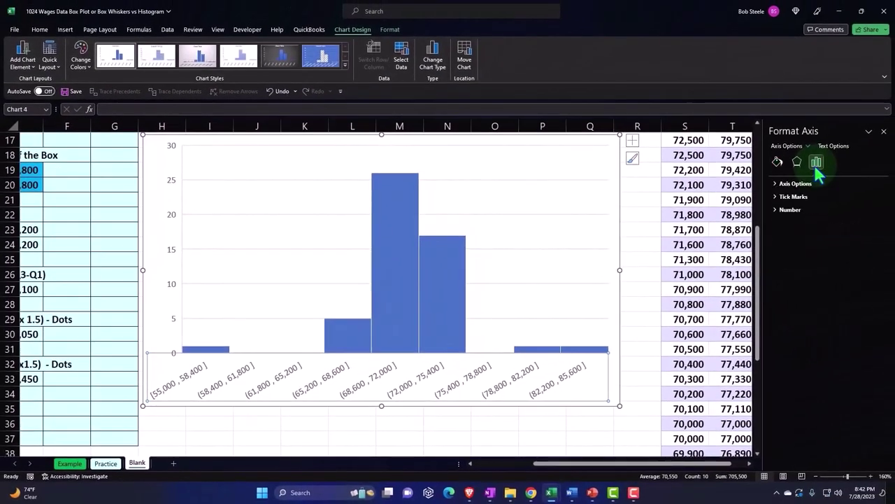
left_click(775, 183)
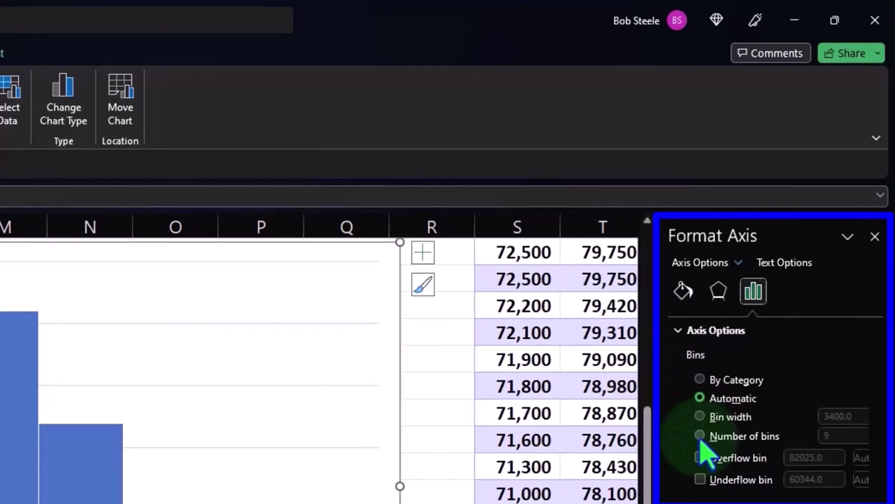
left_click(700, 416)
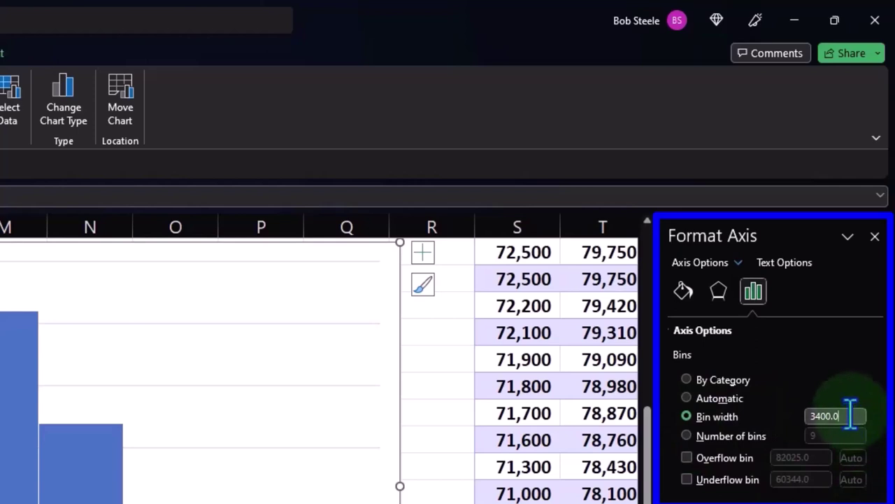
key("BackSpace")
key("BackSpace")
key("BackSpace")
key("BackSpace")
key("BackSpace")
key("BackSpace")
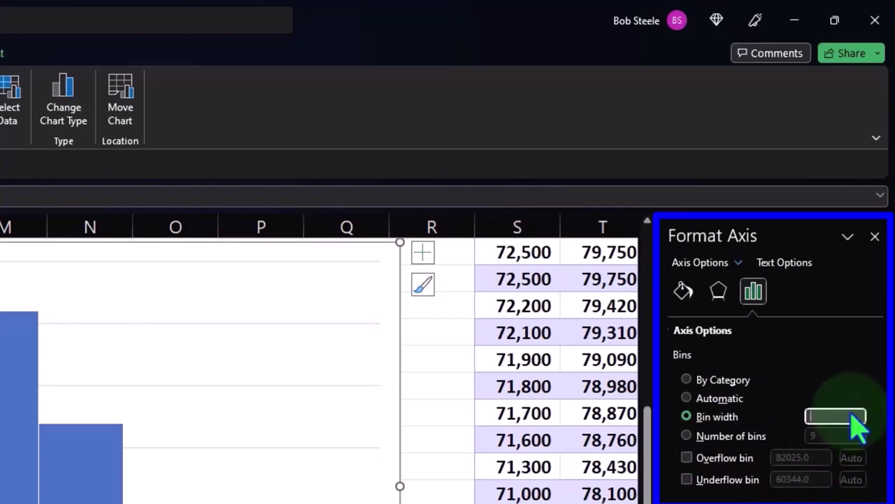
type("2000")
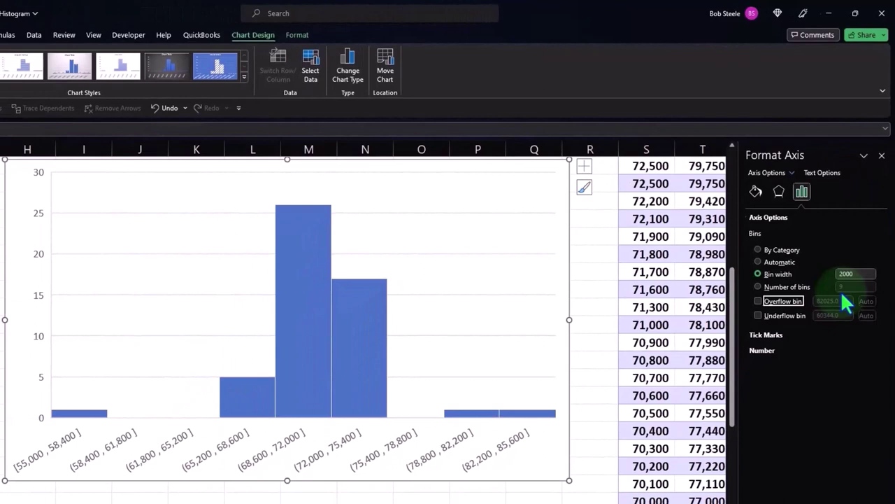
key("Return")
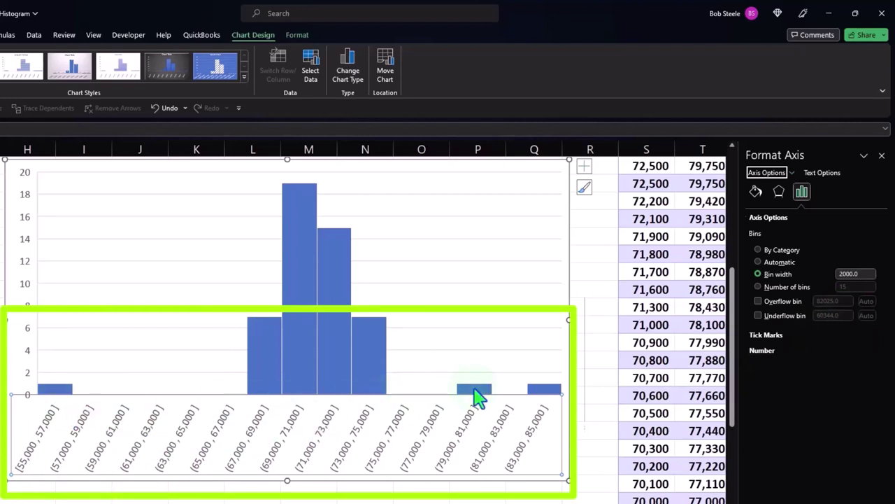
mouse_move(476, 396)
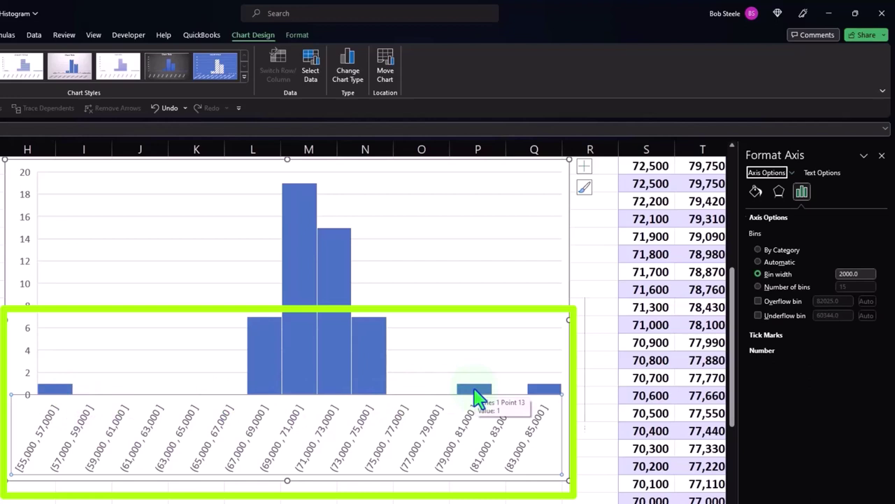
mouse_move(546, 401)
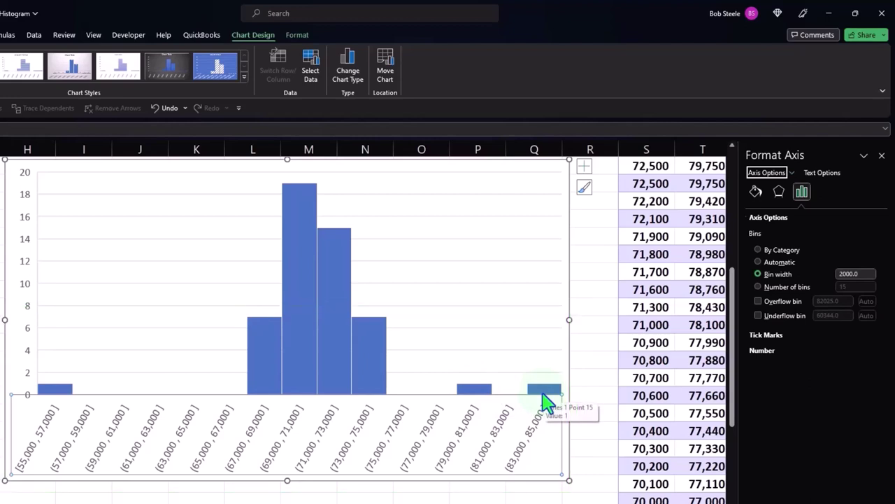
mouse_move(56, 393)
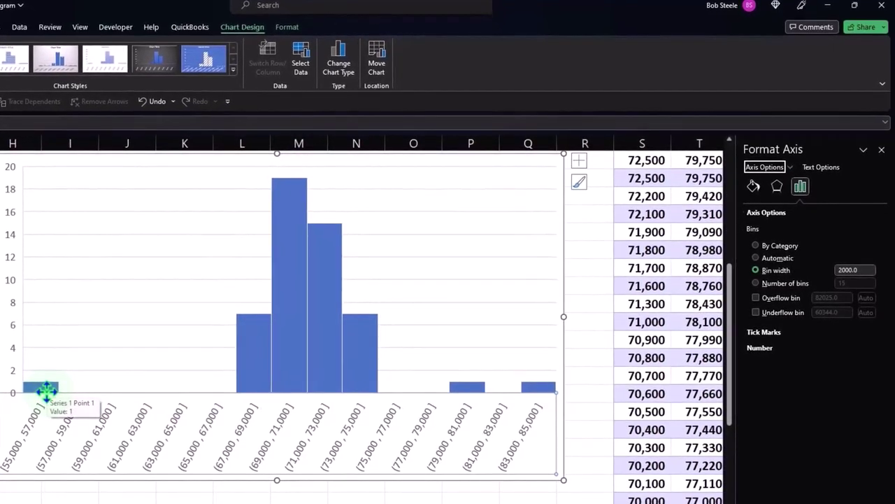
Turn on the overflow bin with a threshold of 79000.
left_click(755, 297)
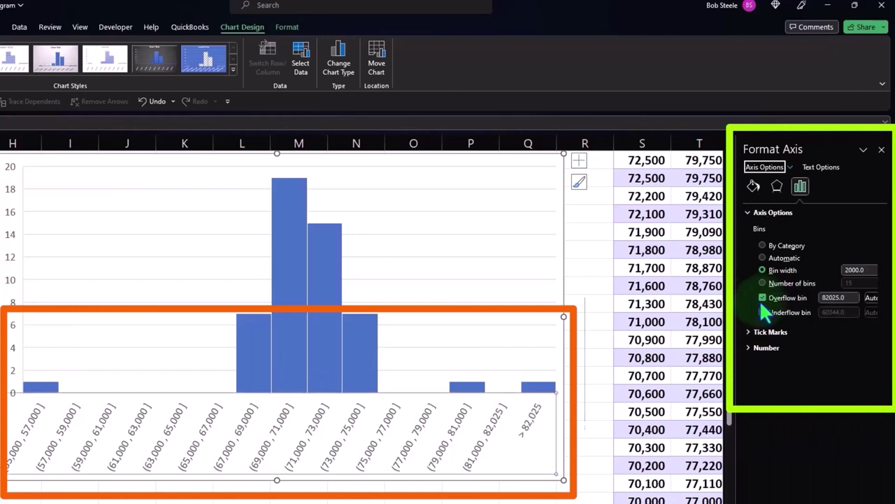
left_click(850, 296)
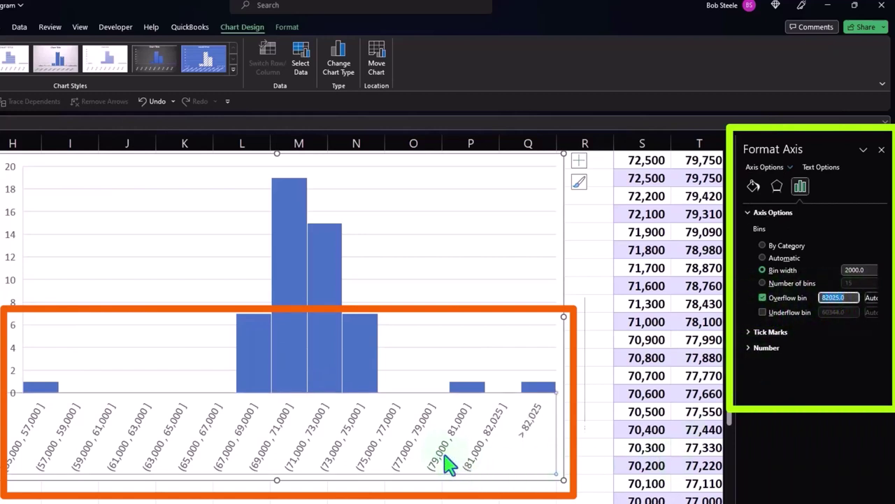
type("79000")
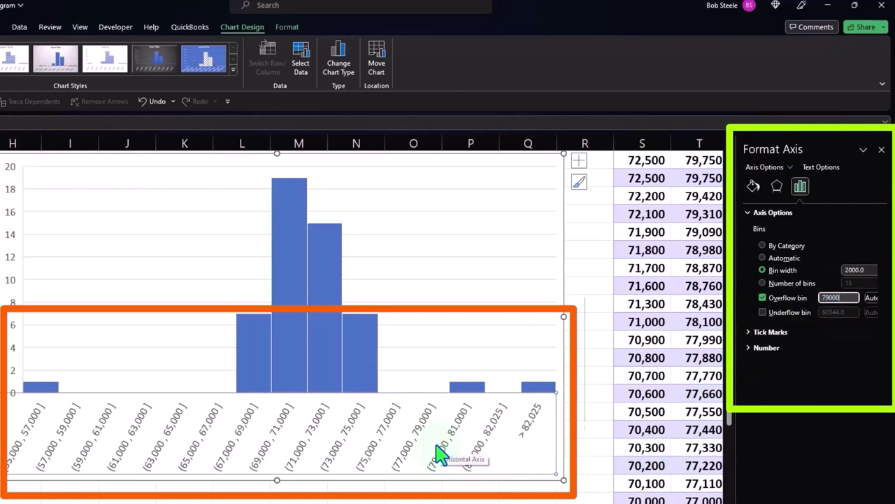
key("Return")
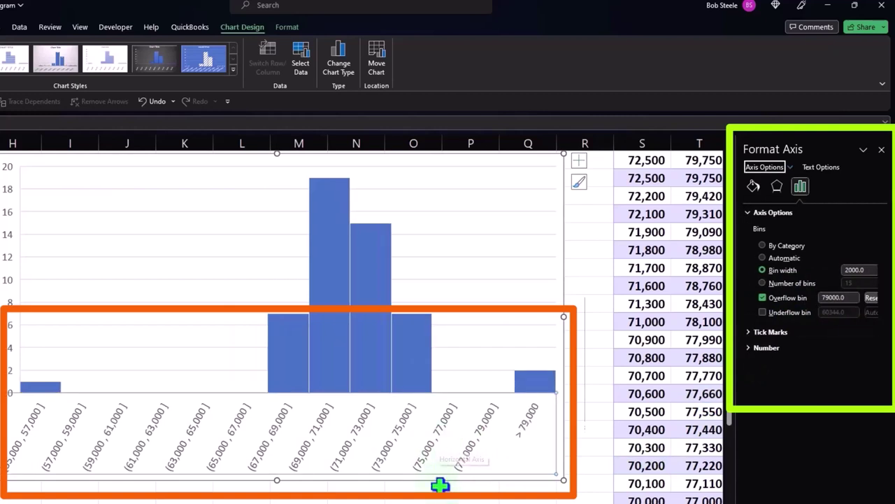
Turn on the underflow bin with a threshold of 64000.
mouse_move(533, 391)
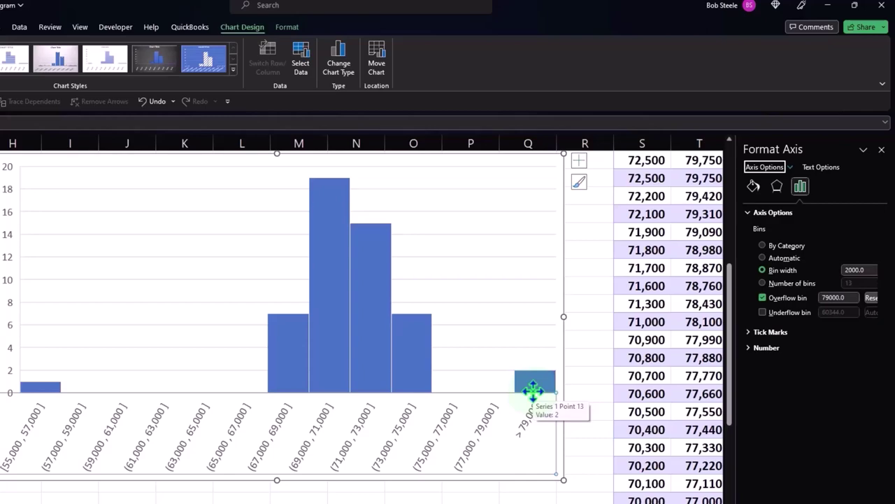
left_click(763, 312)
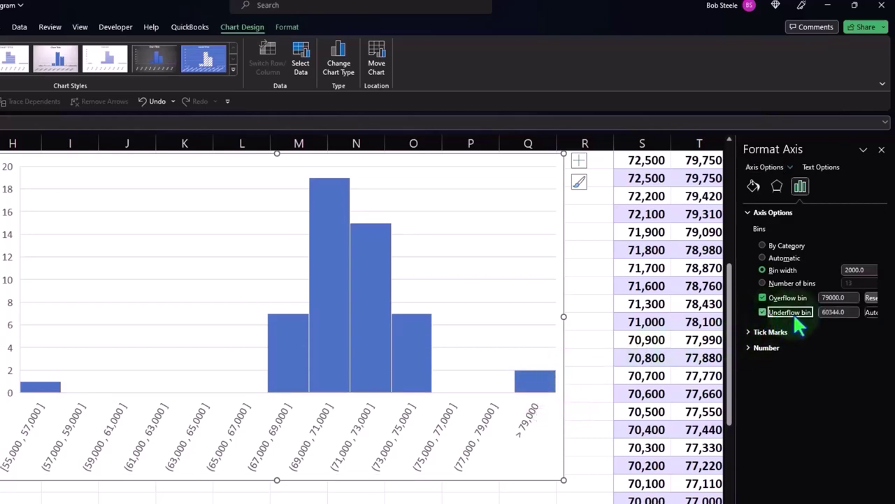
left_click(847, 312)
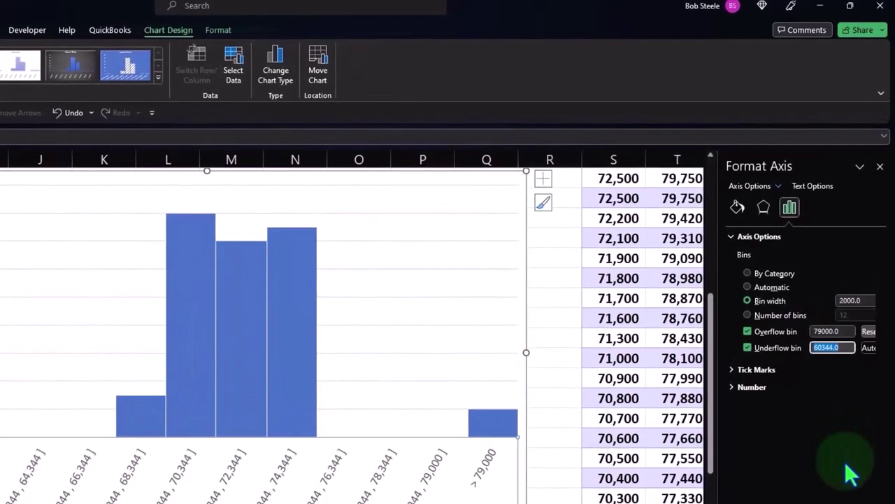
type("64000")
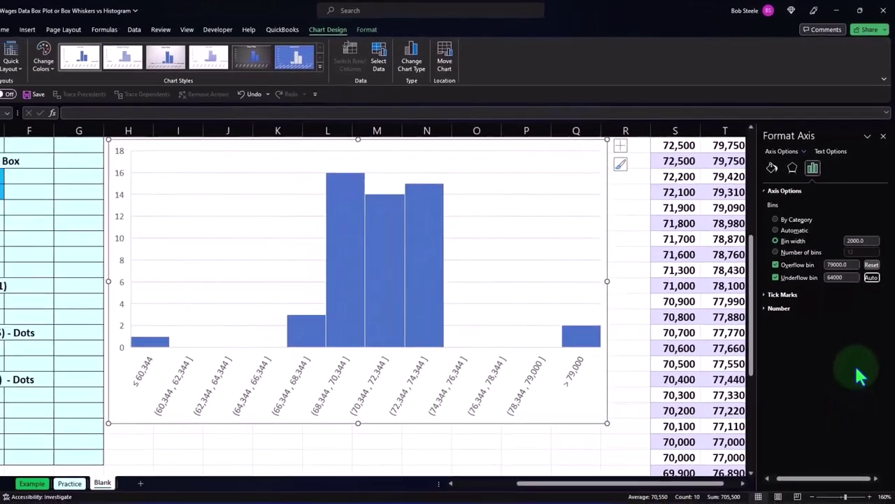
key("Return")
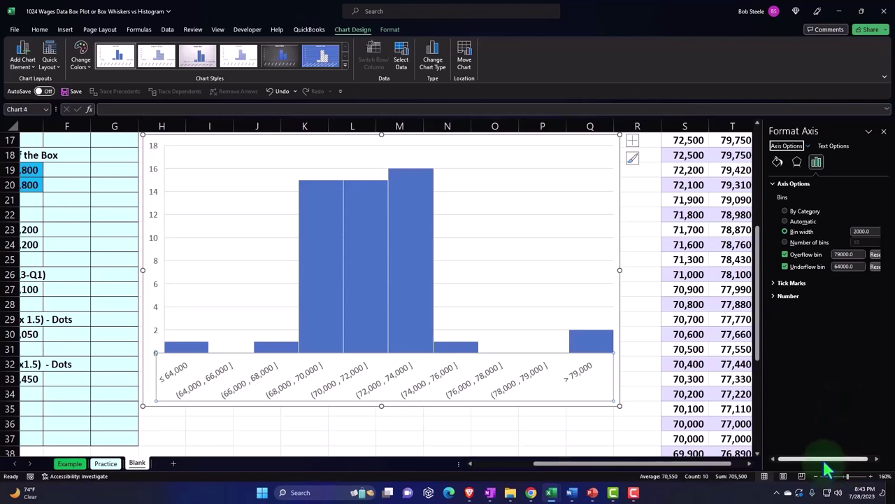
Reset the overflow and underflow thresholds to their automatic values.
left_click_drag(832, 459, 838, 460)
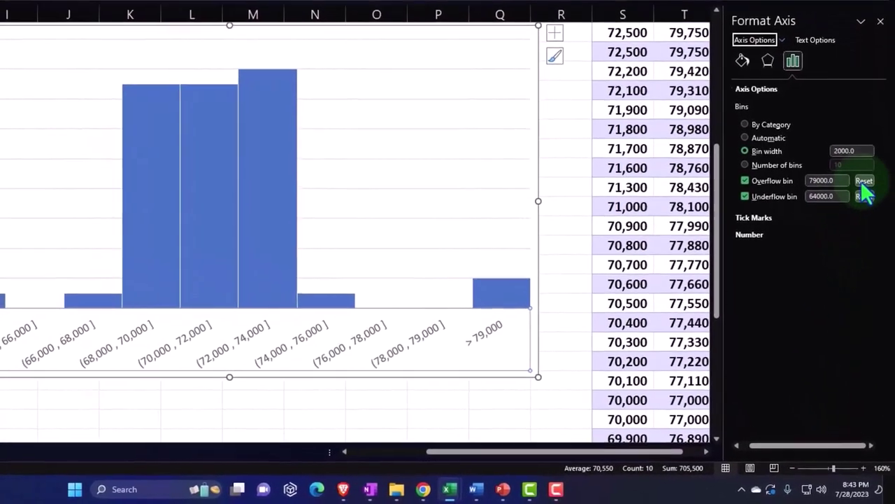
left_click(865, 180)
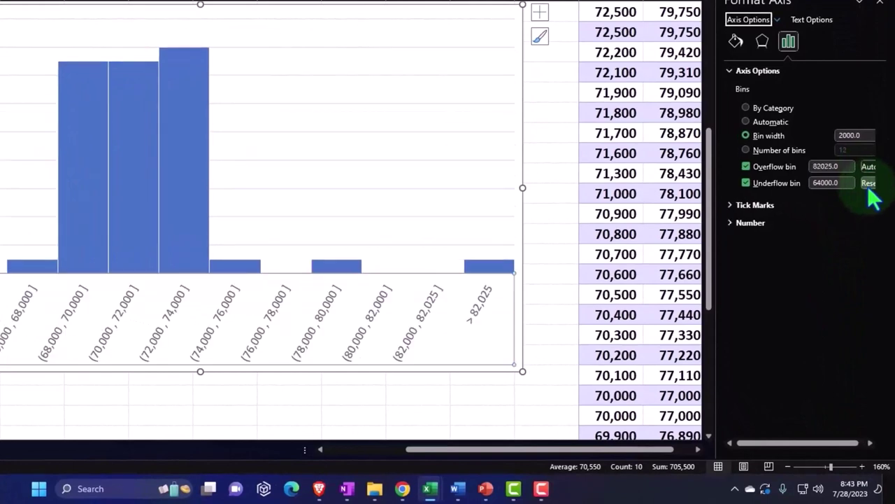
left_click(869, 183)
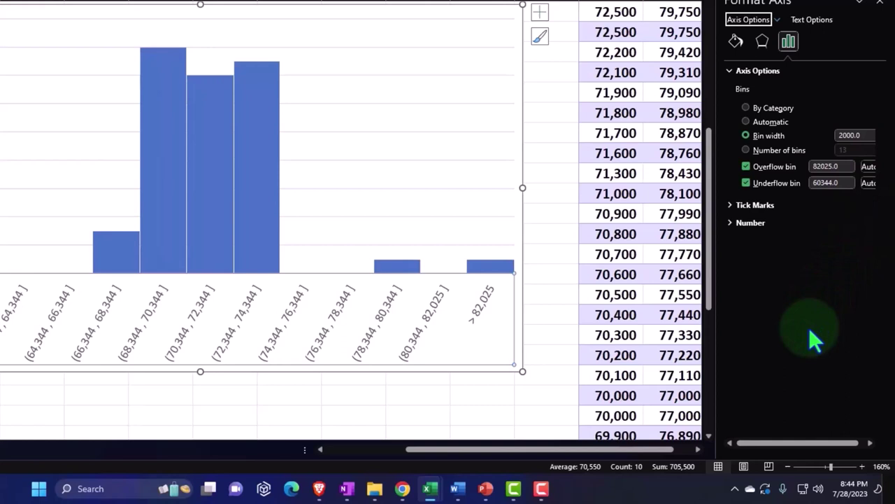
key("Escape")
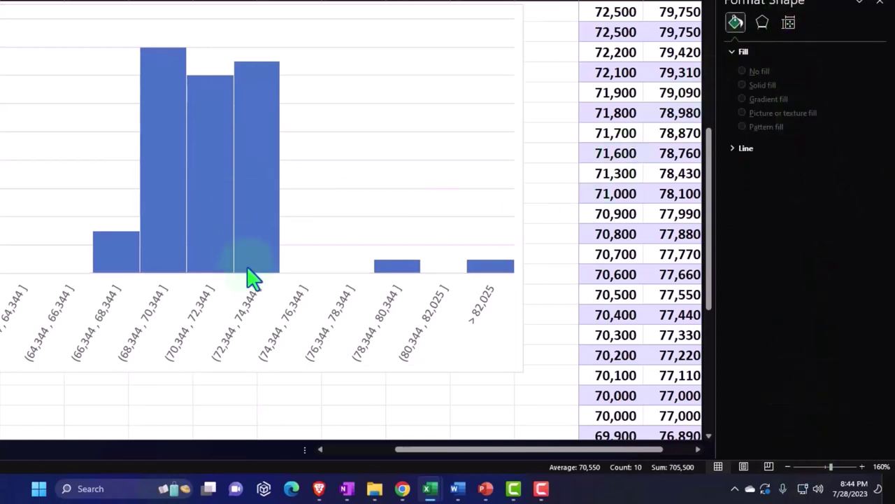
Reselect the horizontal wage axis and set its bins to Automatic.
left_click(266, 320)
left_click(276, 326)
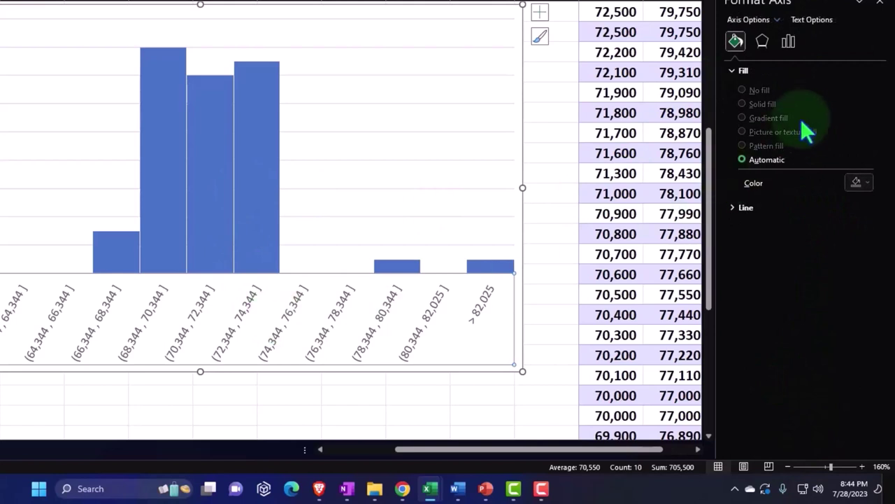
left_click(790, 41)
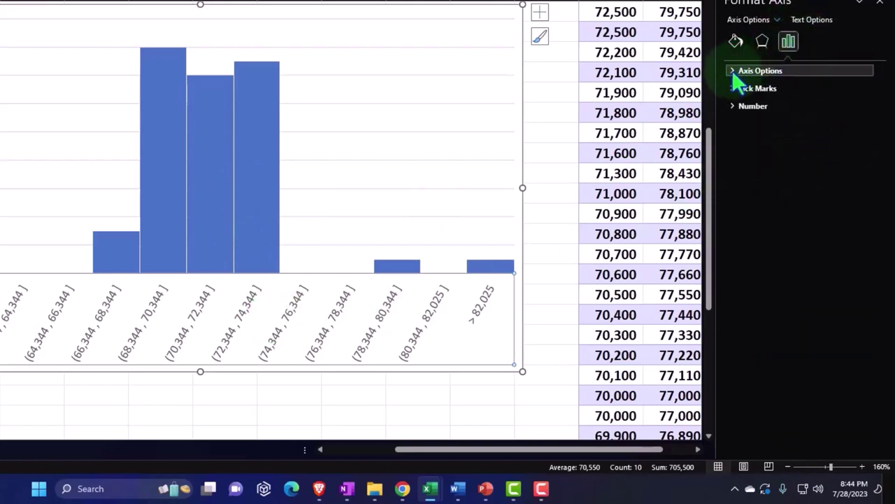
left_click(732, 70)
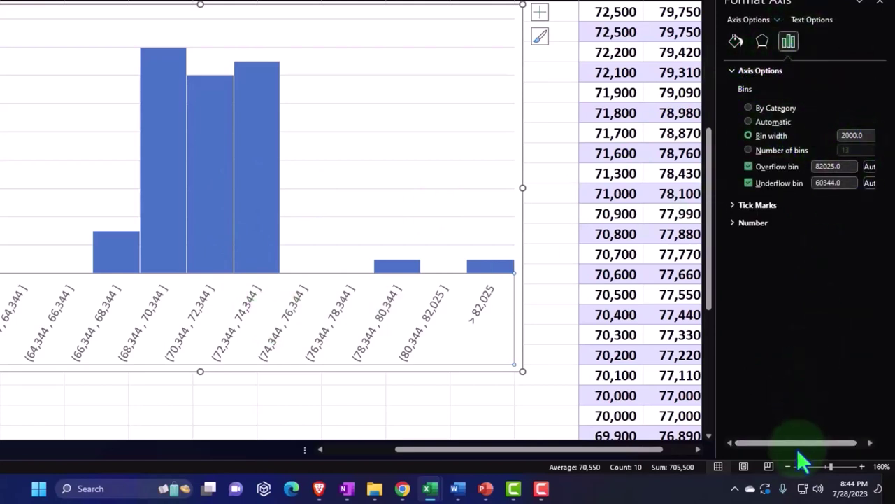
left_click_drag(798, 439, 836, 439)
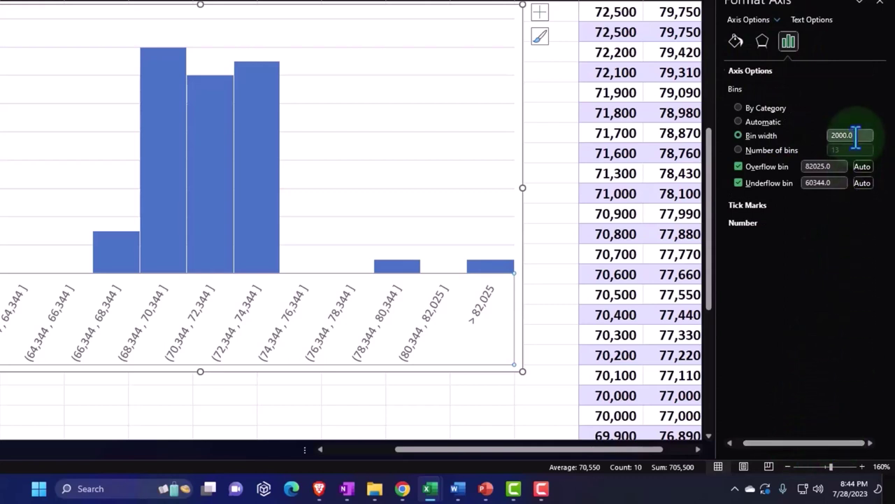
left_click(737, 123)
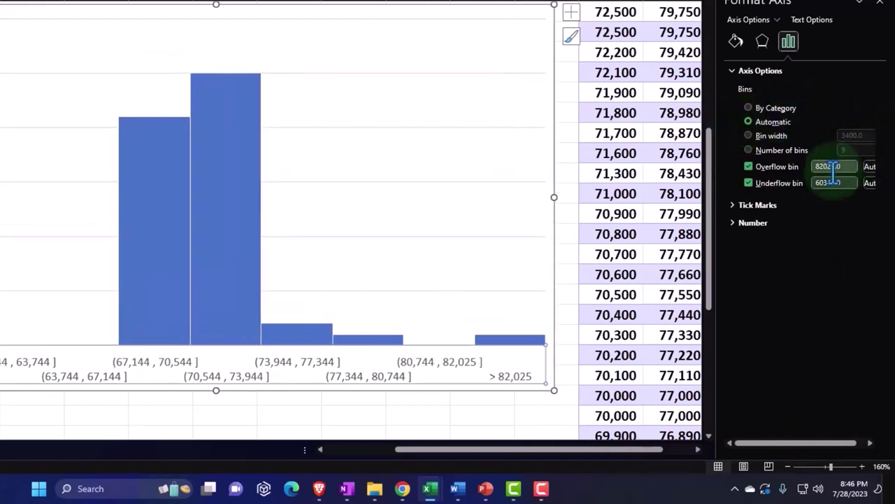
Uncheck the Overflow bin and Underflow bin options, then select the plot area.
left_click(749, 166)
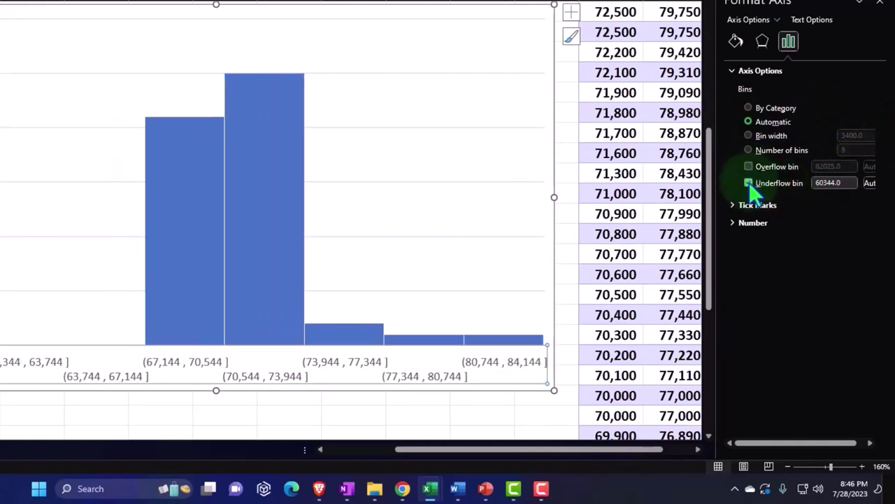
left_click(749, 182)
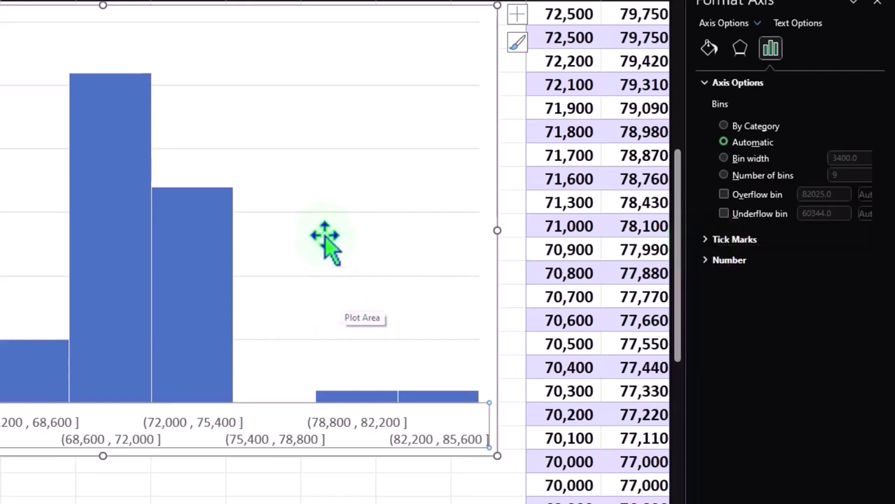
left_click(326, 214)
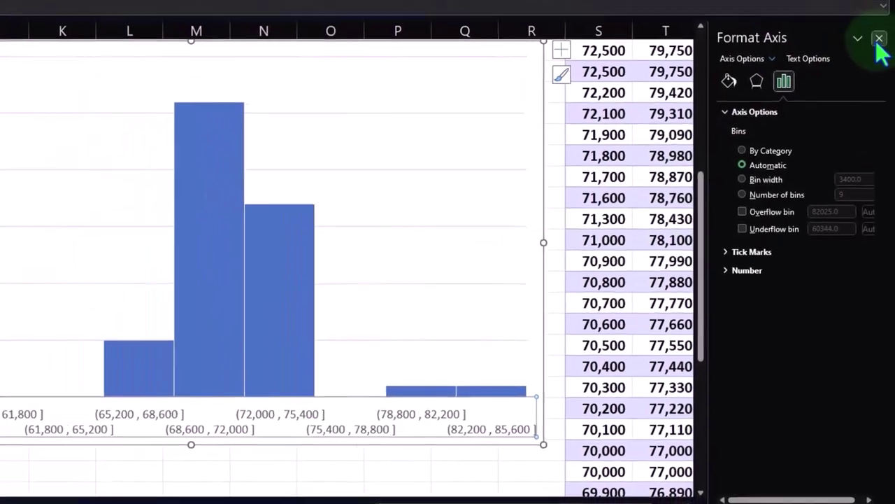
Close the Format Axis pane, remove the axis title and add the chart title 'Wages'.
left_click(877, 3)
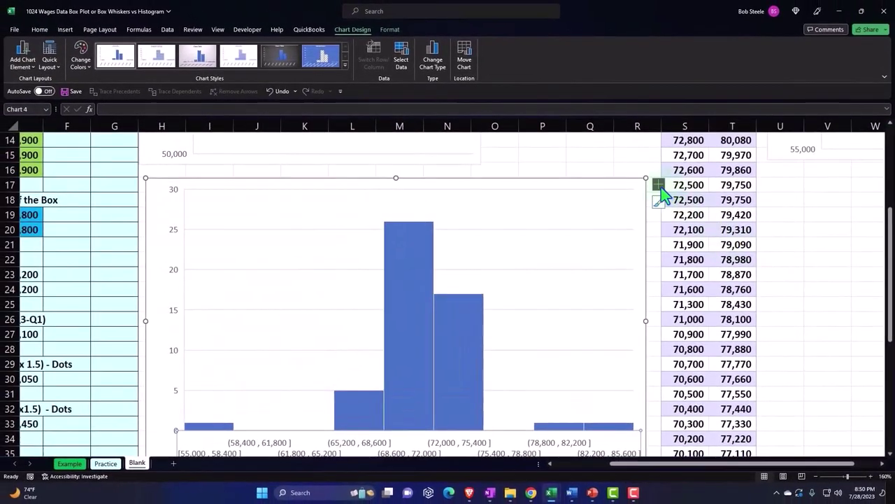
left_click(658, 184)
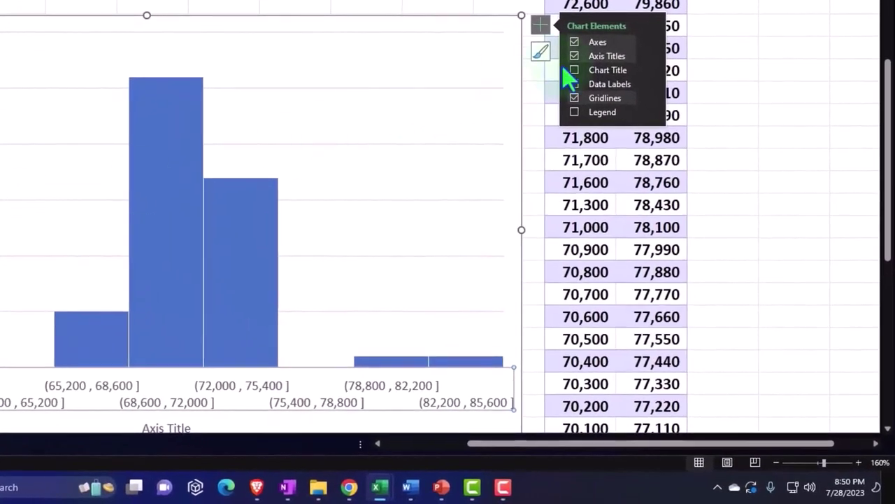
left_click(574, 59)
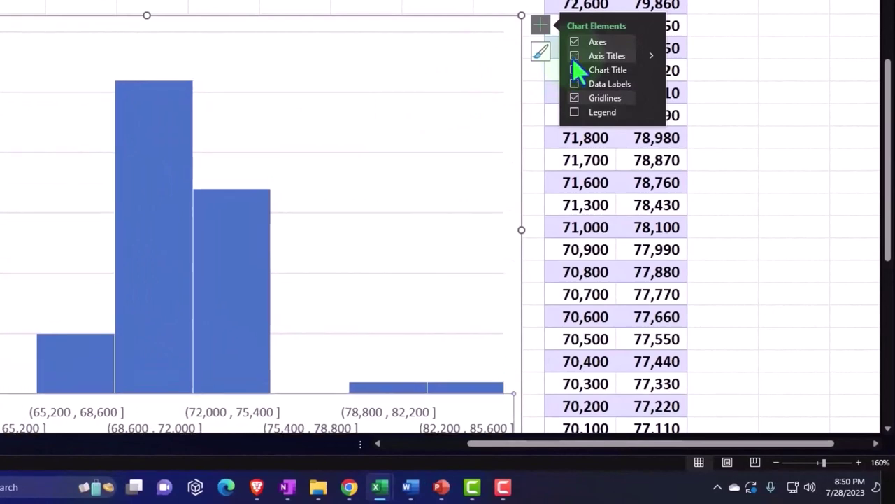
left_click(573, 71)
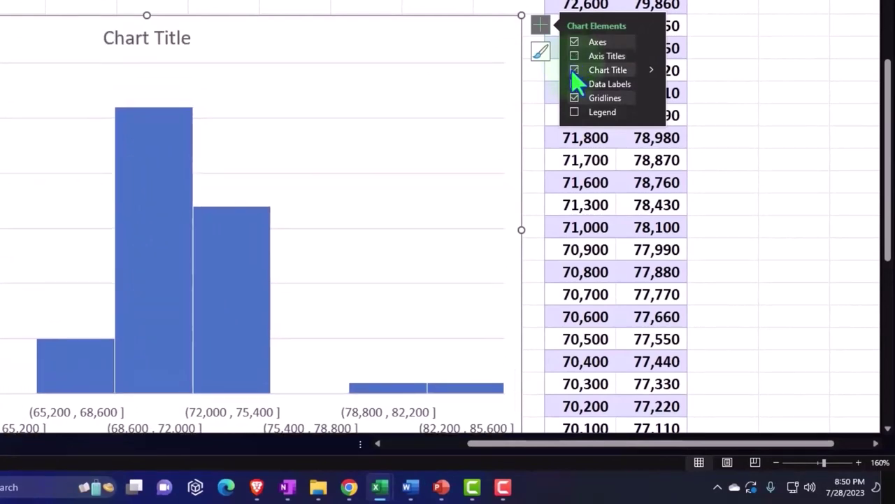
left_click(575, 71)
scroll(549, 127, "down", 1)
scroll(548, 128, "down", 1)
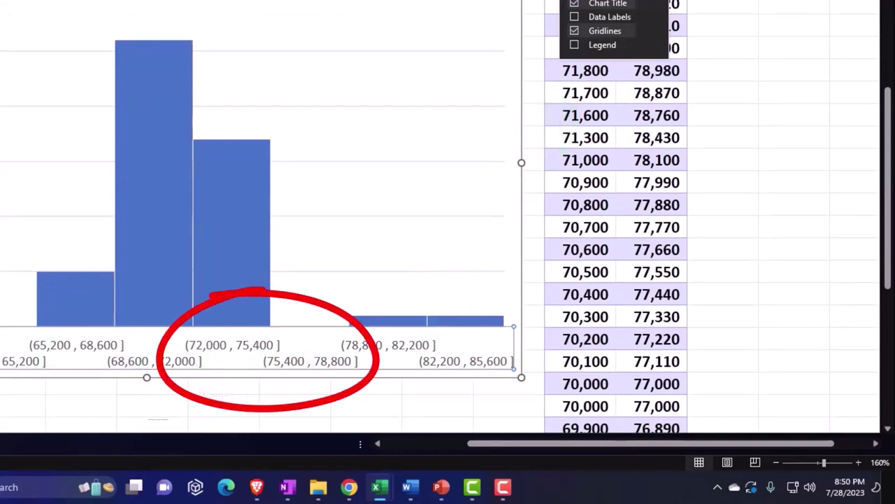
key("Escape")
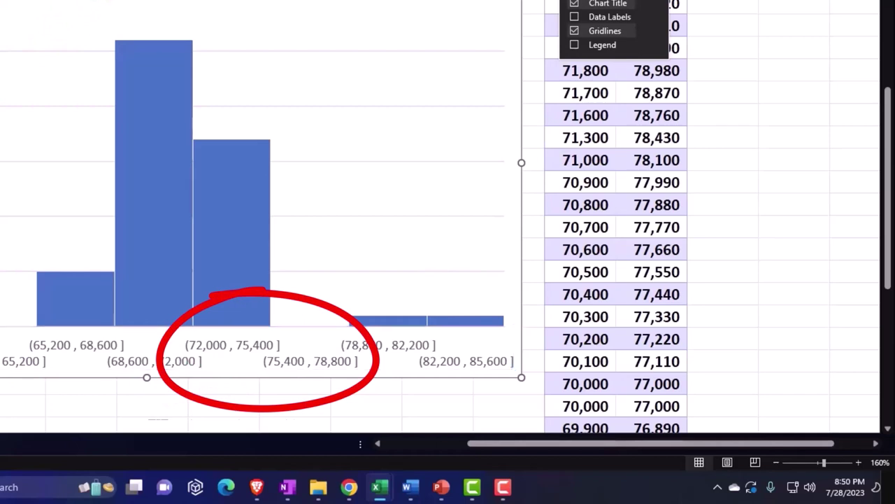
key("Escape")
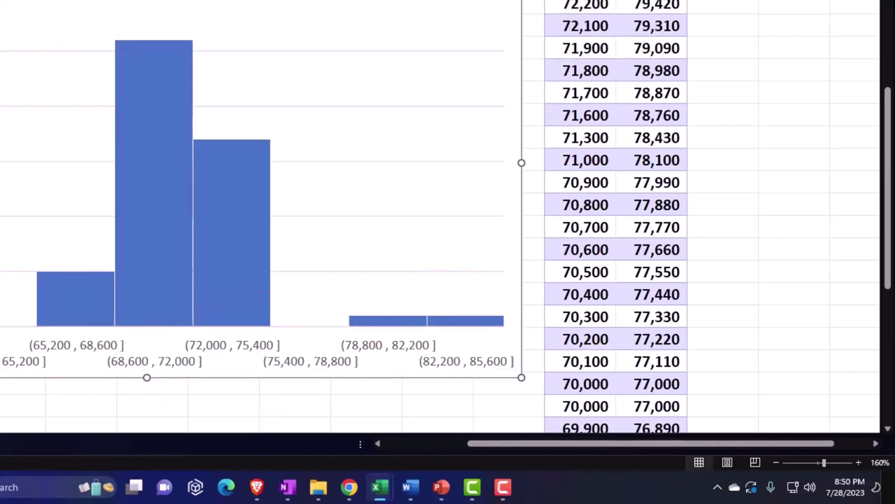
scroll(399, 114, "up", 1)
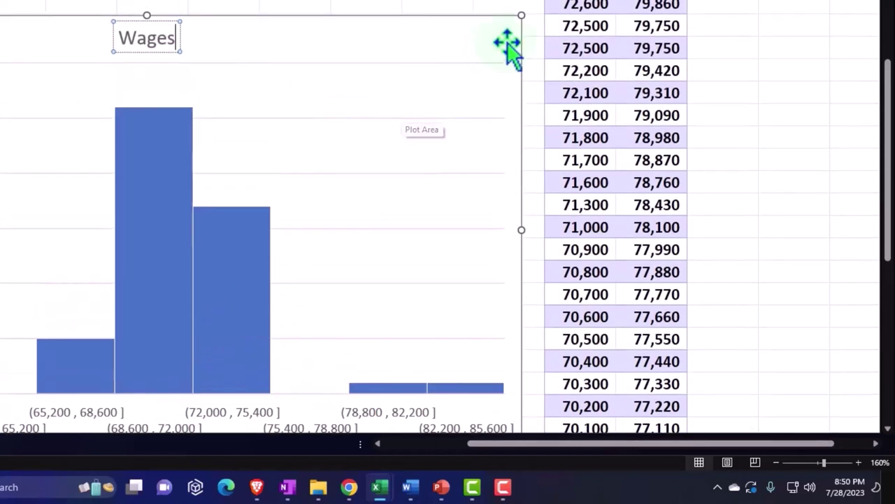
Add count data labels to every bar, keep the legend off, and select the labels.
left_click(537, 26)
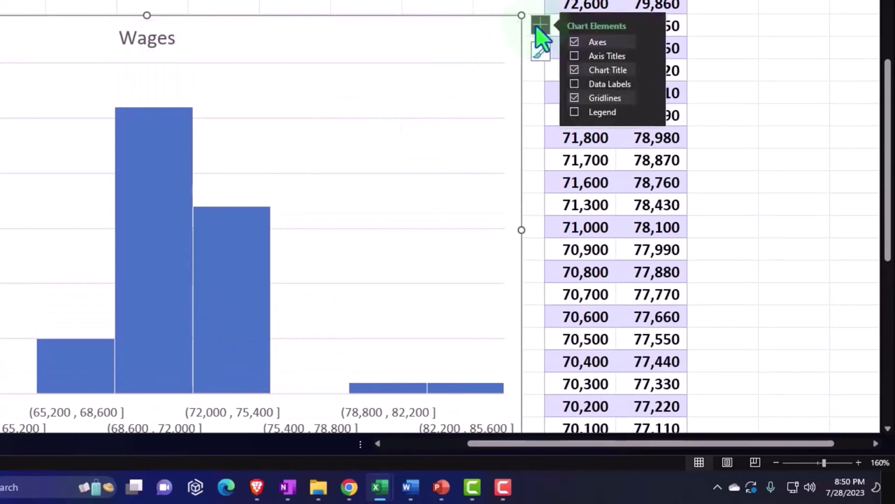
left_click(574, 84)
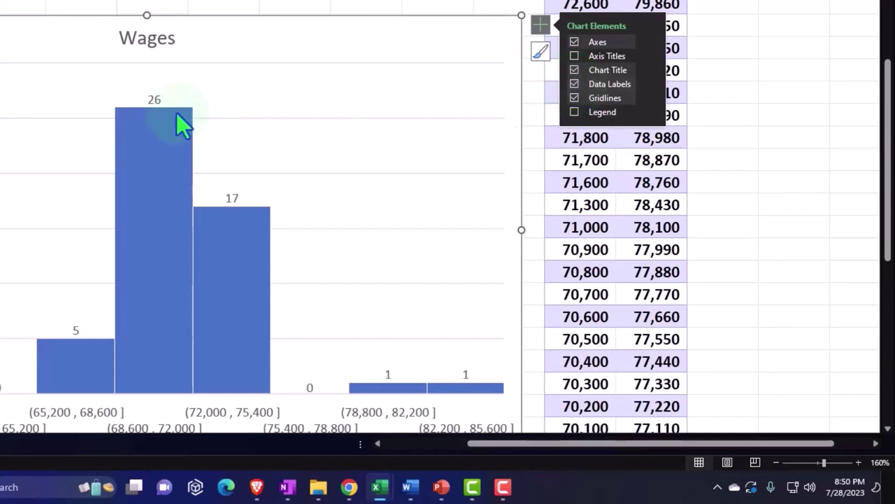
mouse_move(176, 124)
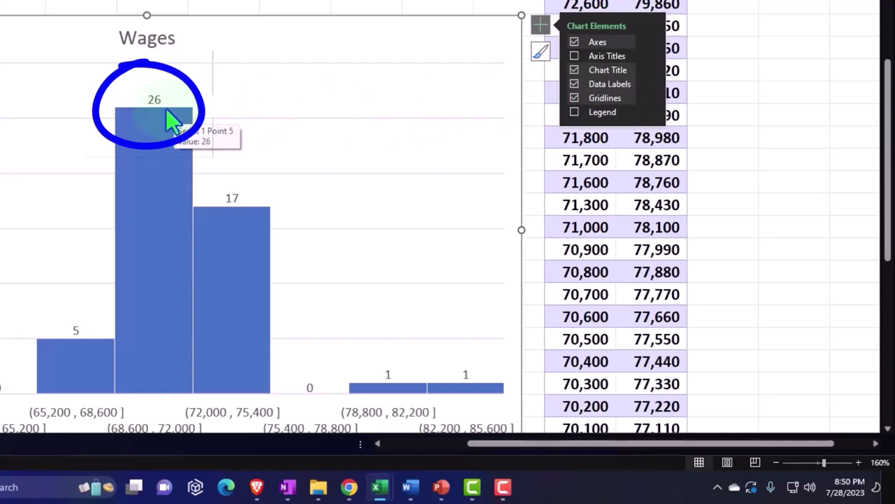
left_click(575, 113)
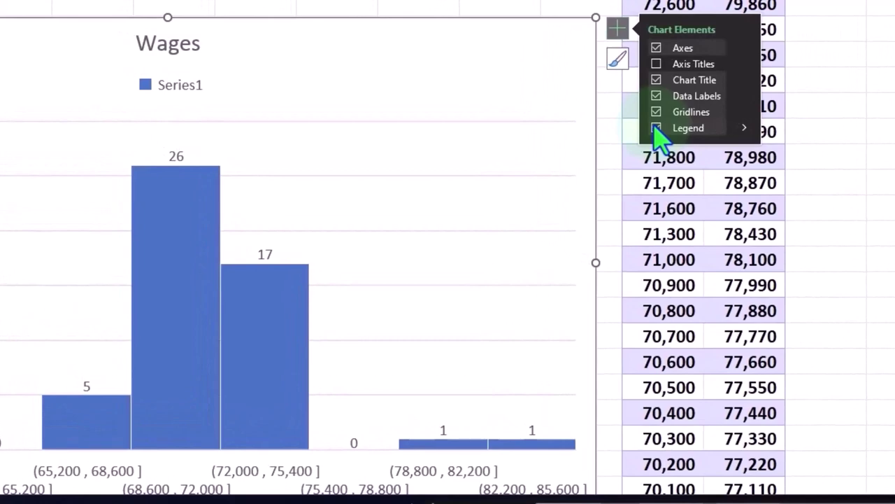
left_click(656, 129)
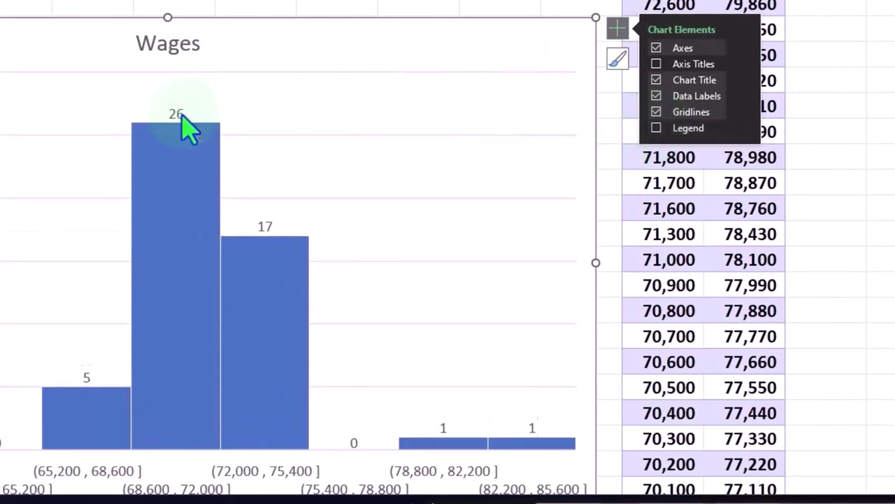
left_click(183, 118)
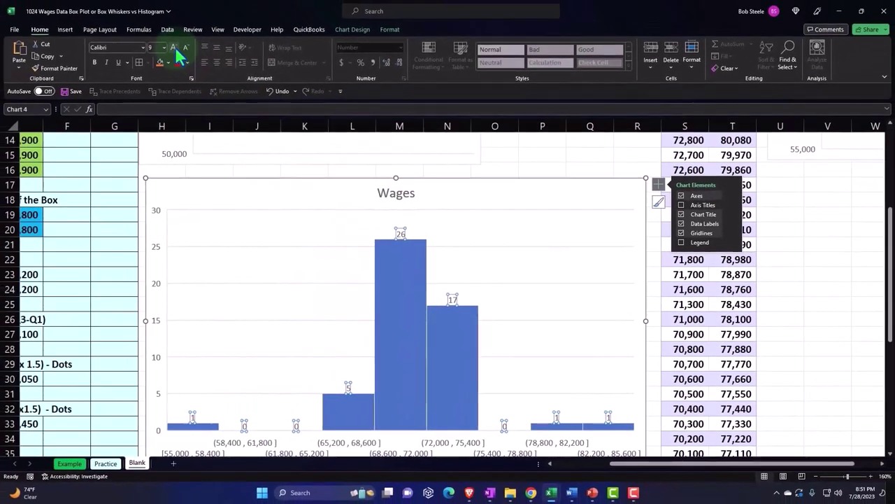
Enlarge the bar count labels' font and make them bold, then deselect the chart.
left_click(174, 48)
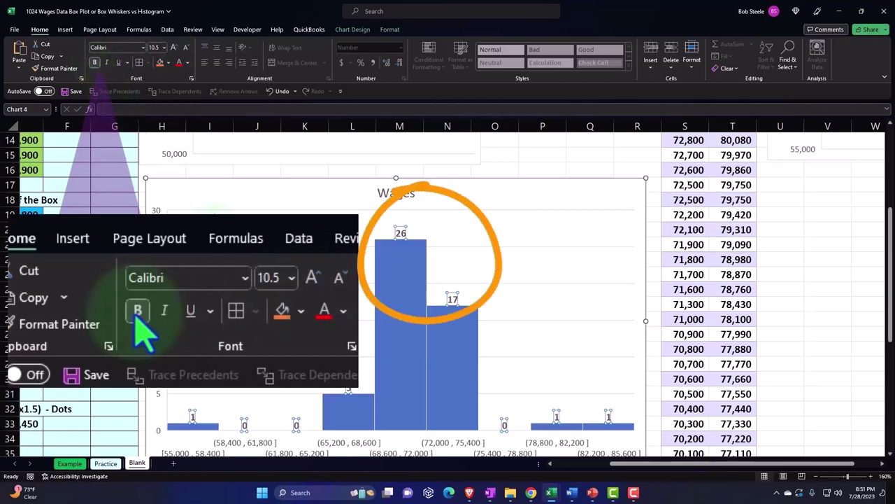
scroll(144, 335, "down", 1)
left_click(386, 436)
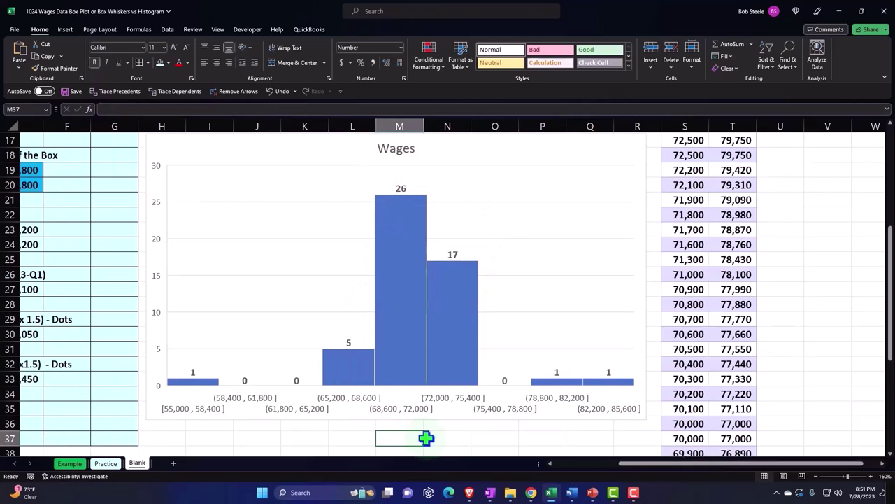
scroll(426, 438, "up", 6)
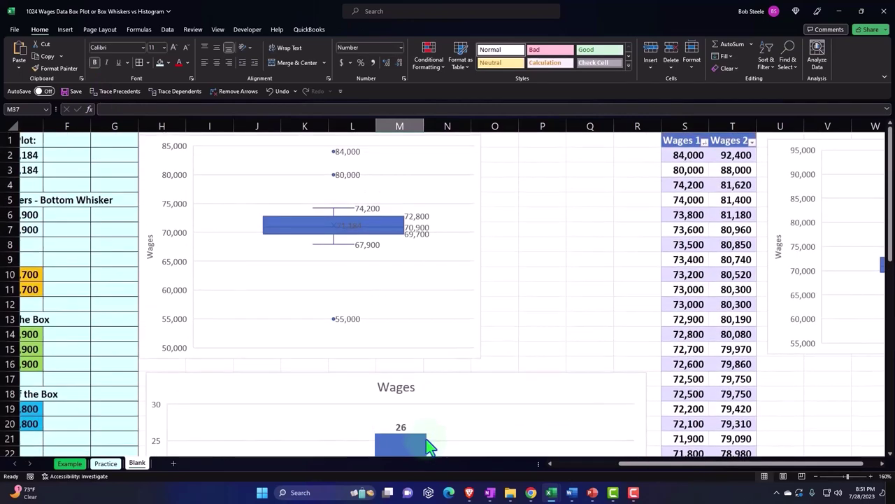
scroll(426, 439, "down", 4)
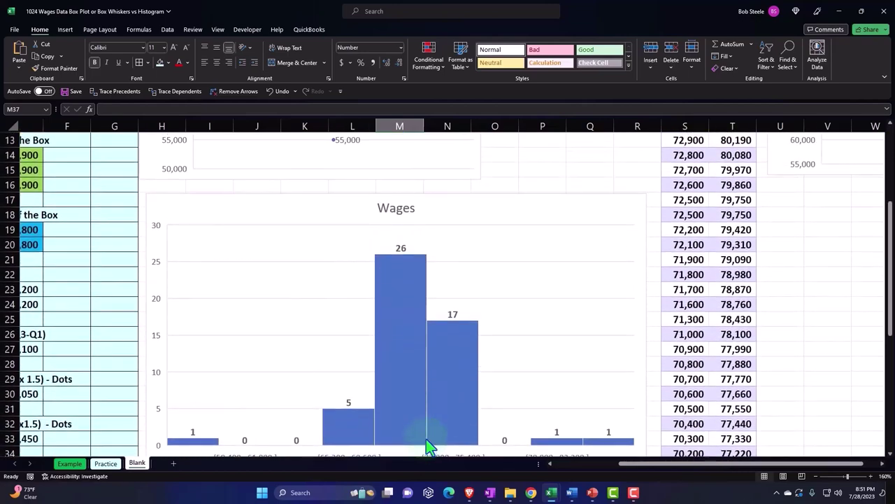